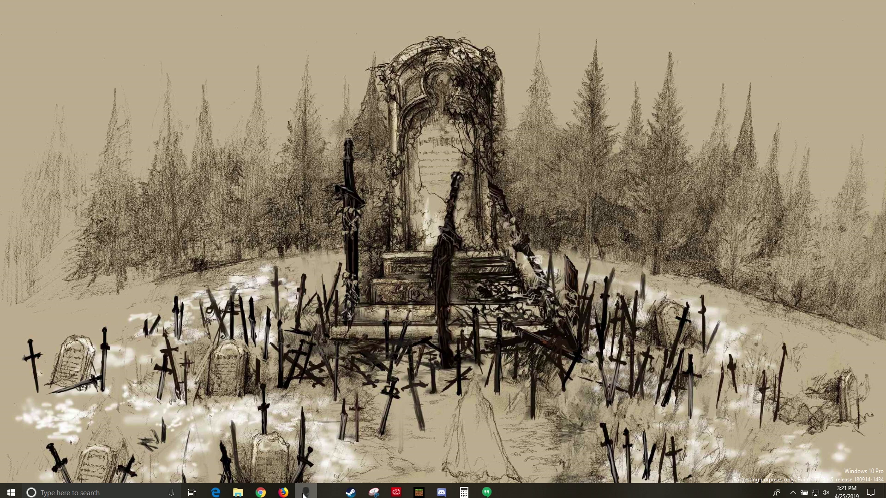
Step: Open Command Center's full game library and auto-scan the system for installed games
{"action": "left_click", "coordinate": [304, 493]}
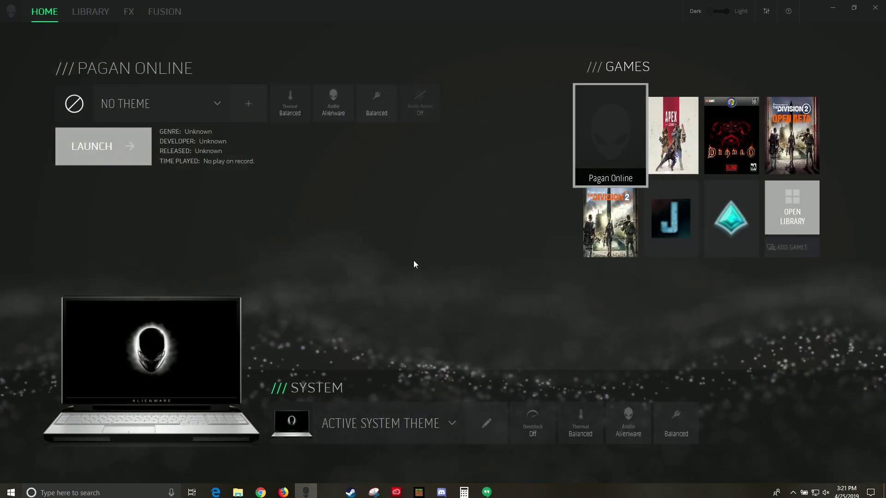
{"action": "left_click", "coordinate": [98, 14]}
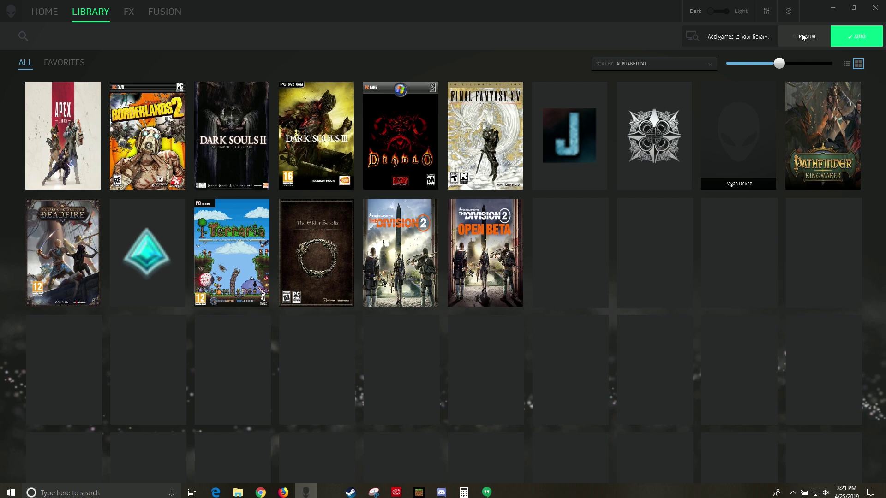
{"action": "left_click", "coordinate": [855, 34]}
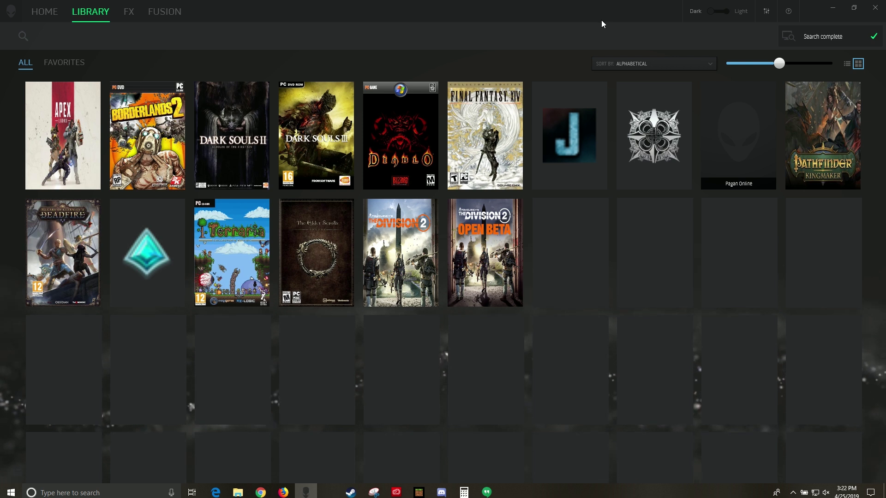
Step: Add MTG Arena from the Available Programs list to the library and dismiss the confirmation
{"action": "left_click", "coordinate": [814, 37]}
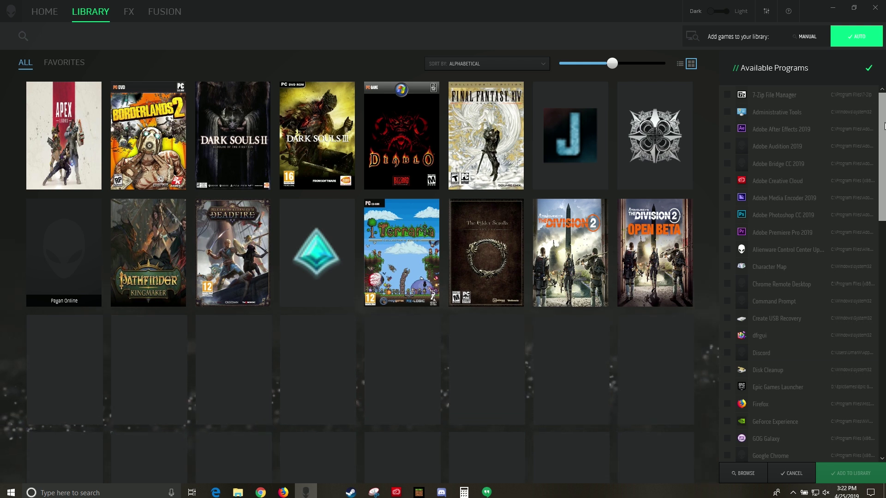
{"action": "left_click_drag", "start_coordinate": [884, 126], "coordinate": [881, 219]}
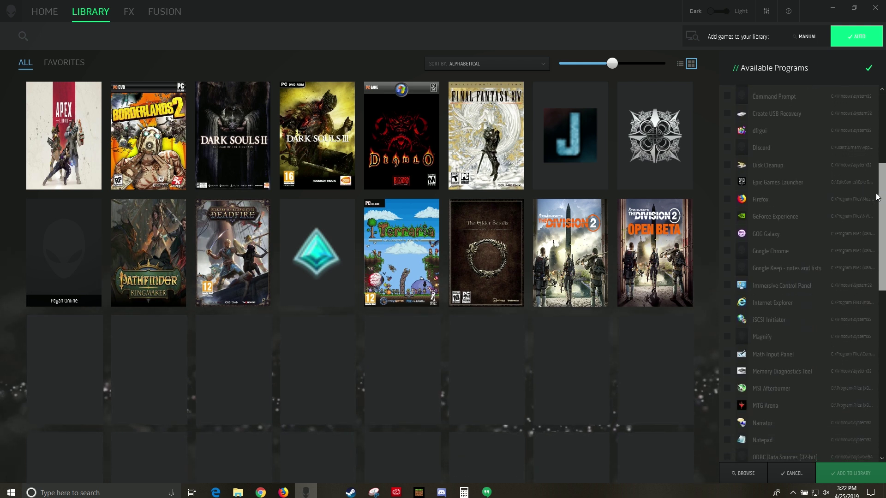
{"action": "left_click", "coordinate": [726, 333]}
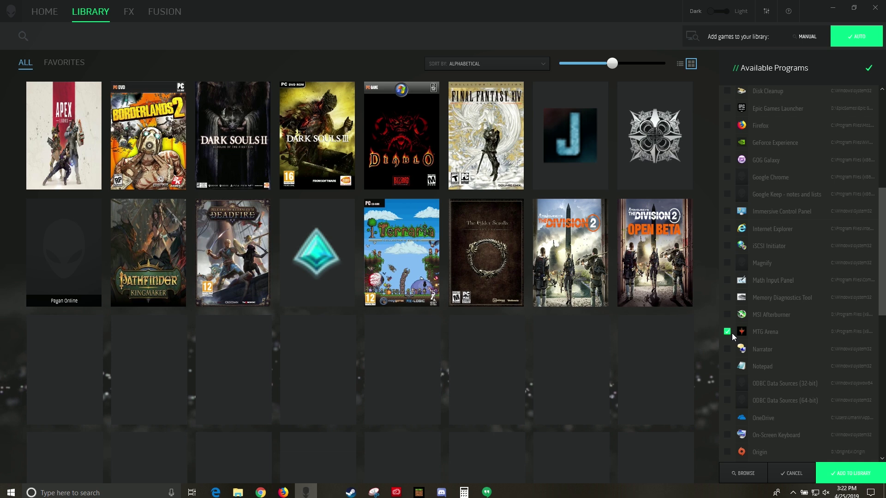
{"action": "left_click", "coordinate": [843, 474]}
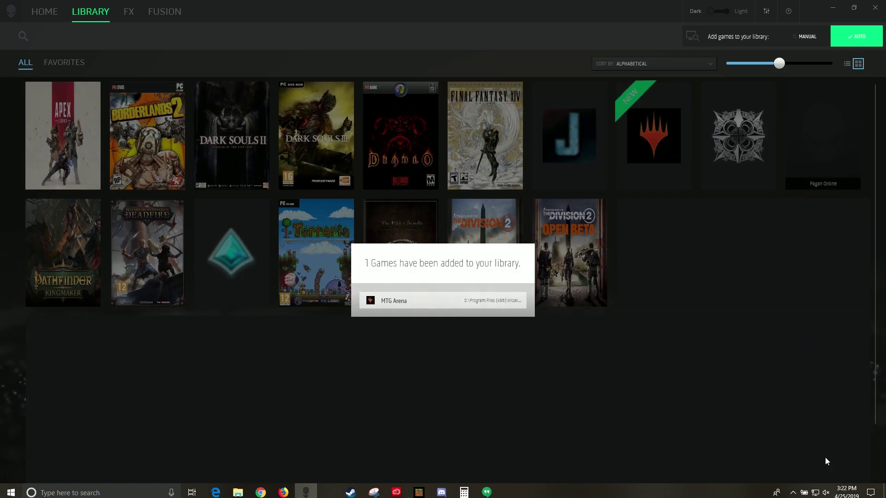
{"action": "left_click", "coordinate": [510, 315]}
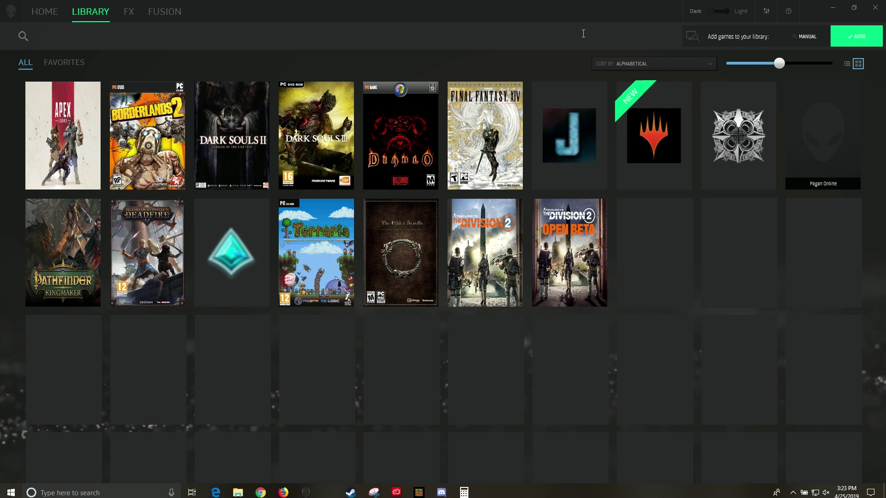
{"action": "mouse_move", "coordinate": [62, 152]}
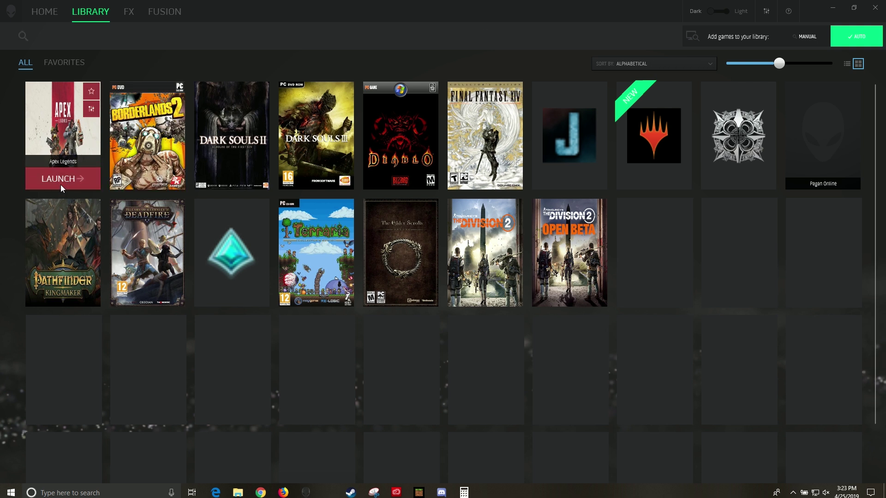
Step: Launch Apex Legends from its library tile, then close the Origin window
{"action": "left_click", "coordinate": [61, 186]}
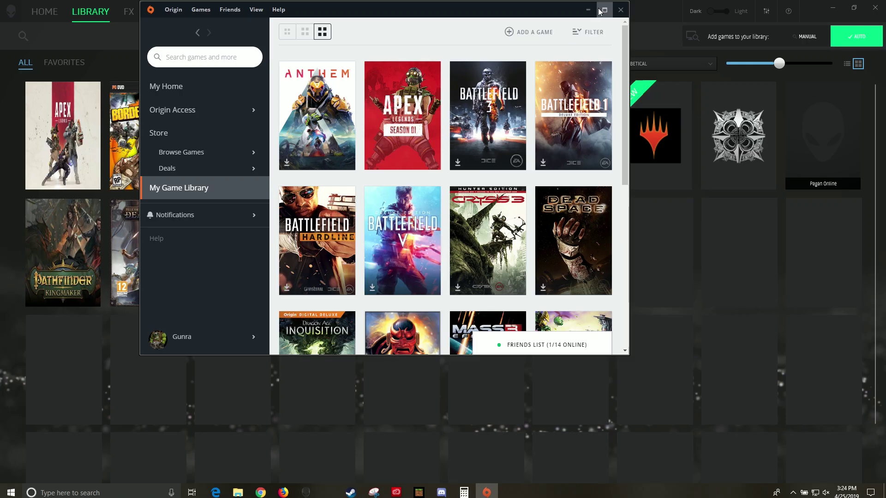
{"action": "left_click", "coordinate": [619, 11]}
{"action": "mouse_move", "coordinate": [401, 135]}
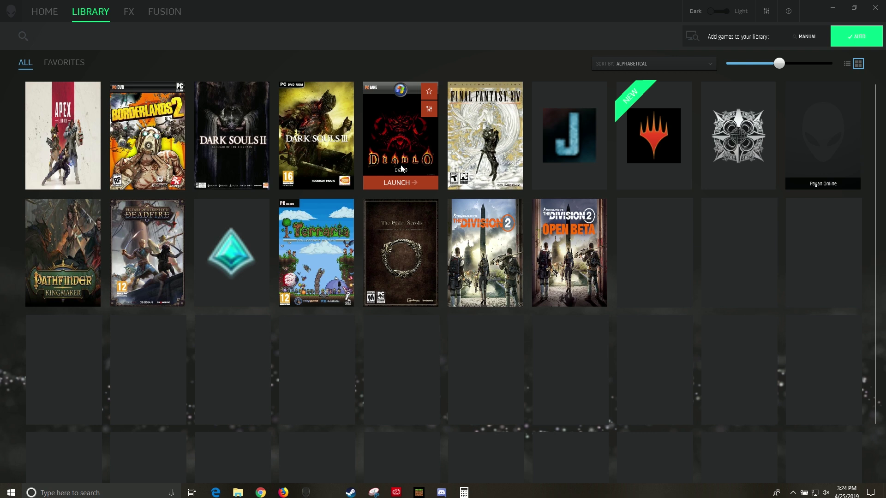
Step: Launch Diablo, skip past the title screen, and choose Exit Diablo from the main menu
{"action": "left_click", "coordinate": [399, 183]}
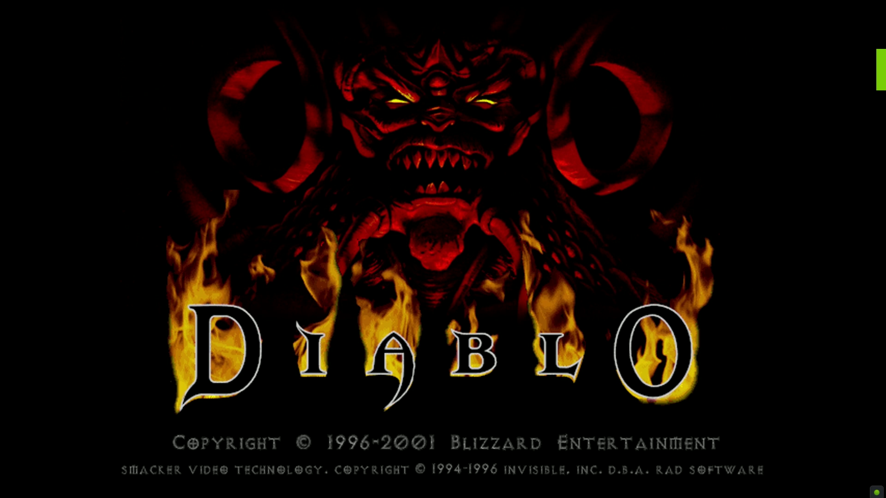
{"action": "key", "text": "Escape"}
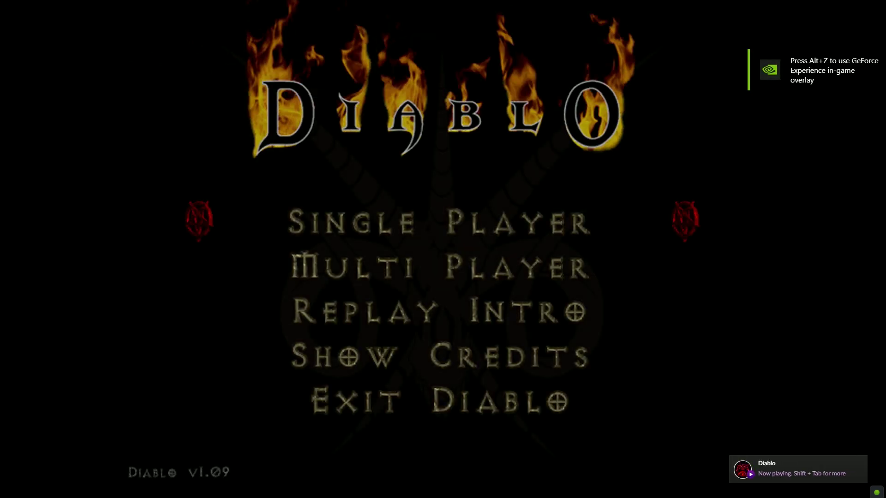
{"action": "left_click", "coordinate": [395, 362]}
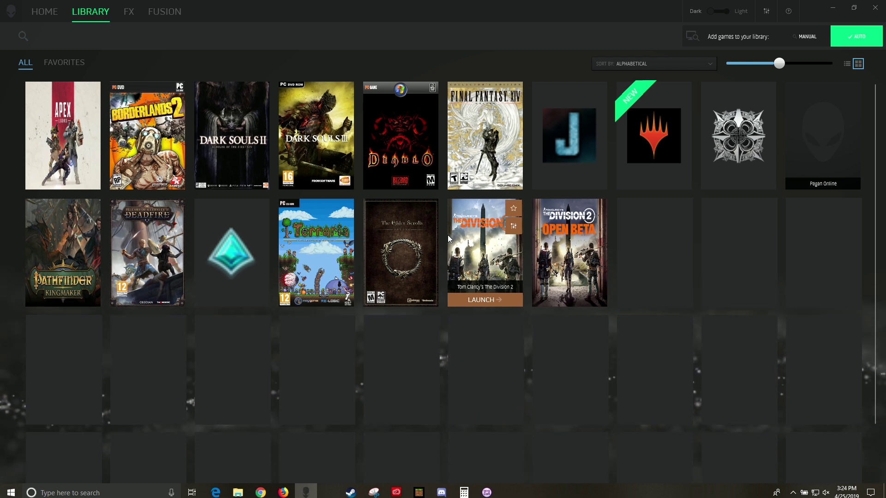
Step: Launch MTG Arena, then exit it via the gear Options menu's Exit Game and OK
{"action": "mouse_move", "coordinate": [654, 135]}
{"action": "left_click", "coordinate": [653, 182]}
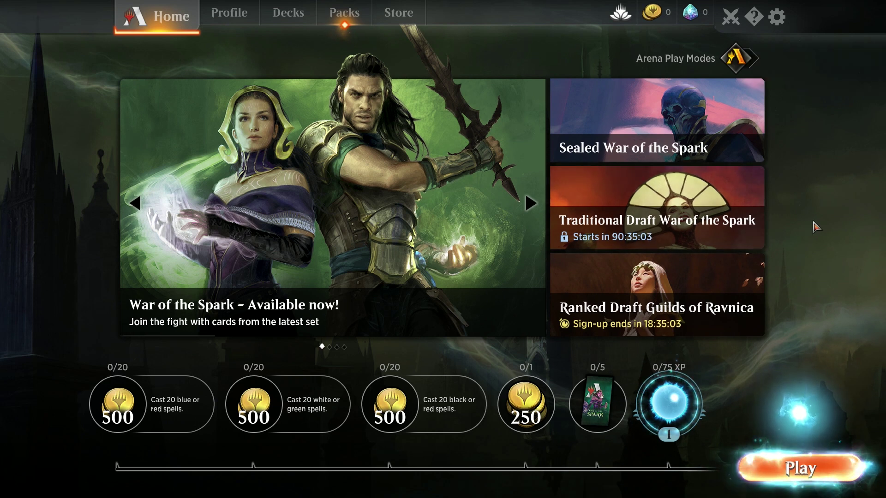
{"action": "left_click", "coordinate": [777, 18]}
{"action": "left_click", "coordinate": [481, 287]}
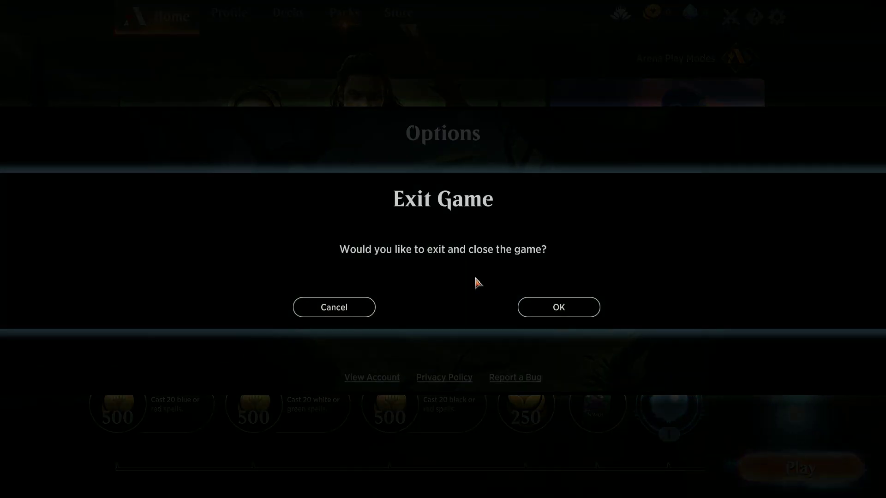
{"action": "left_click", "coordinate": [568, 311]}
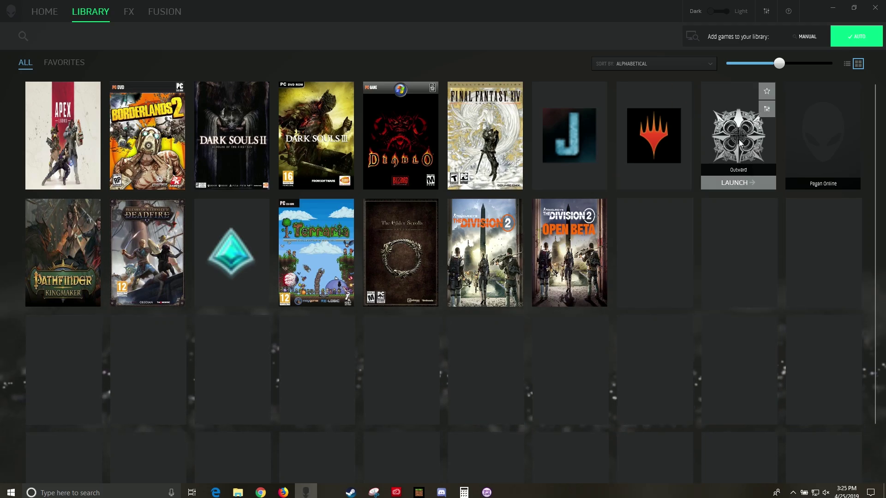
{"action": "mouse_move", "coordinate": [822, 134]}
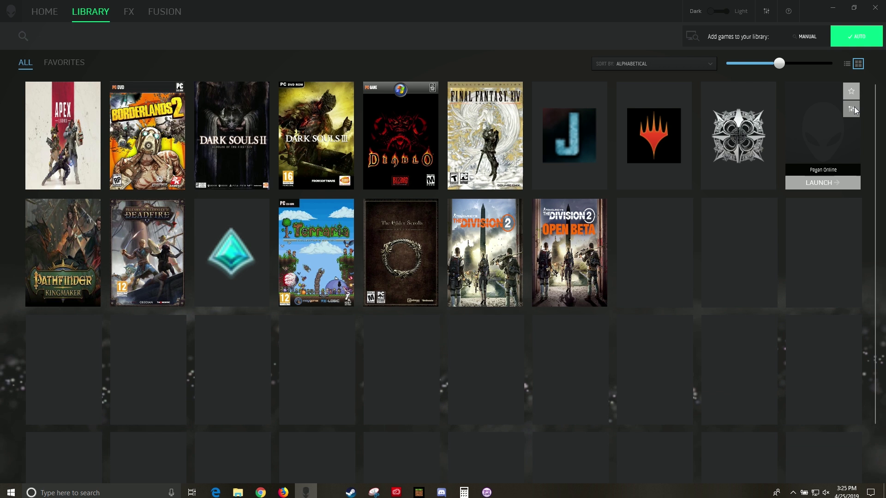
Step: Set Pagan Online's tile artwork to the 'praise' image, cropped over the knight, and save
{"action": "left_click", "coordinate": [850, 109]}
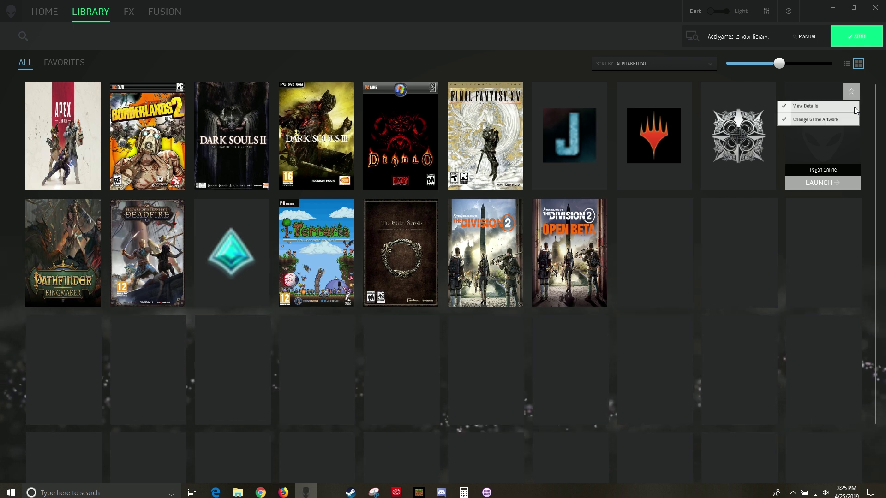
{"action": "left_click", "coordinate": [831, 122]}
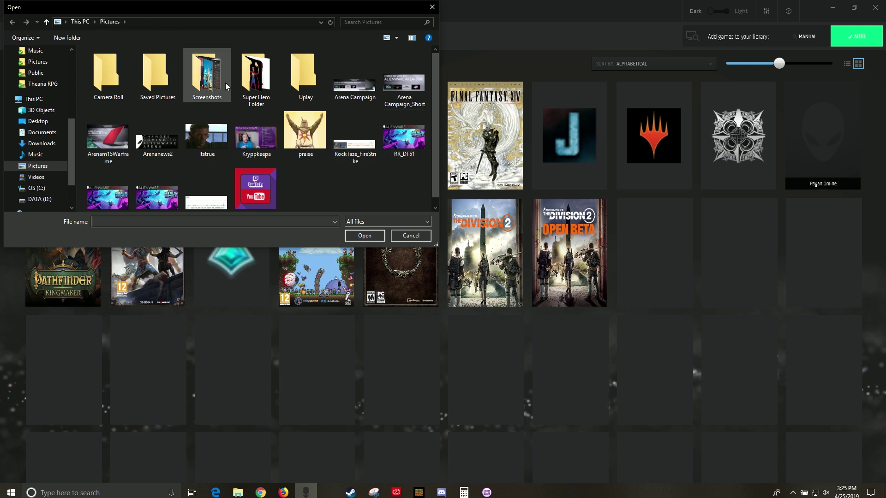
{"action": "double_click", "coordinate": [311, 115]}
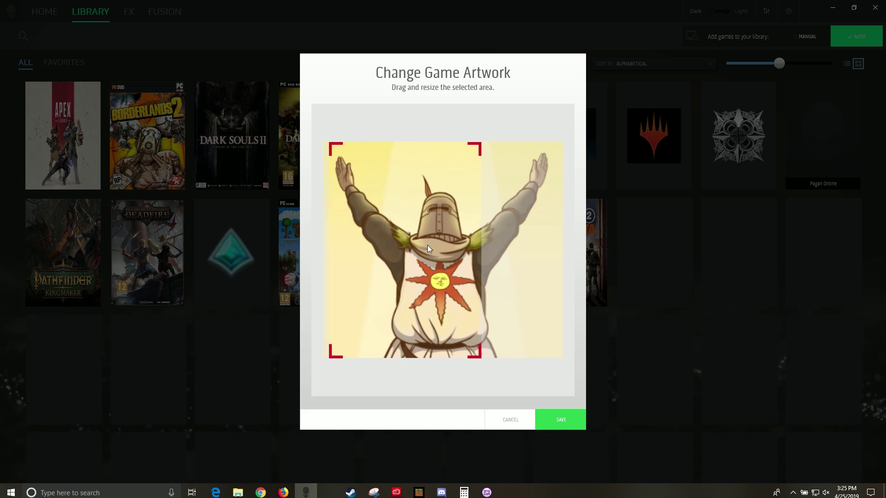
{"action": "left_click_drag", "start_coordinate": [427, 246], "coordinate": [458, 248]}
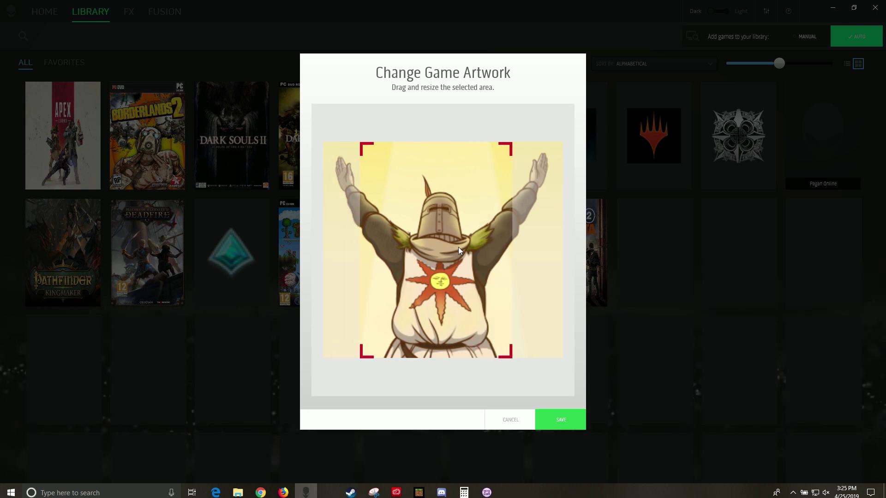
{"action": "left_click", "coordinate": [572, 417]}
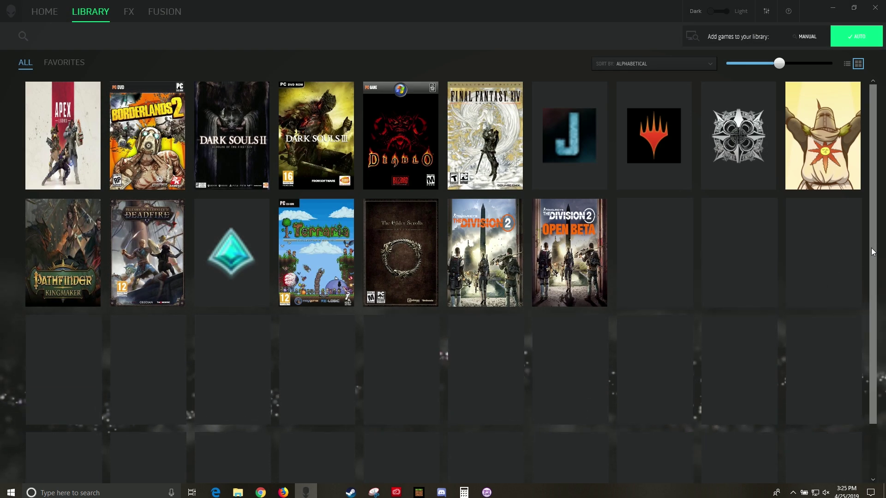